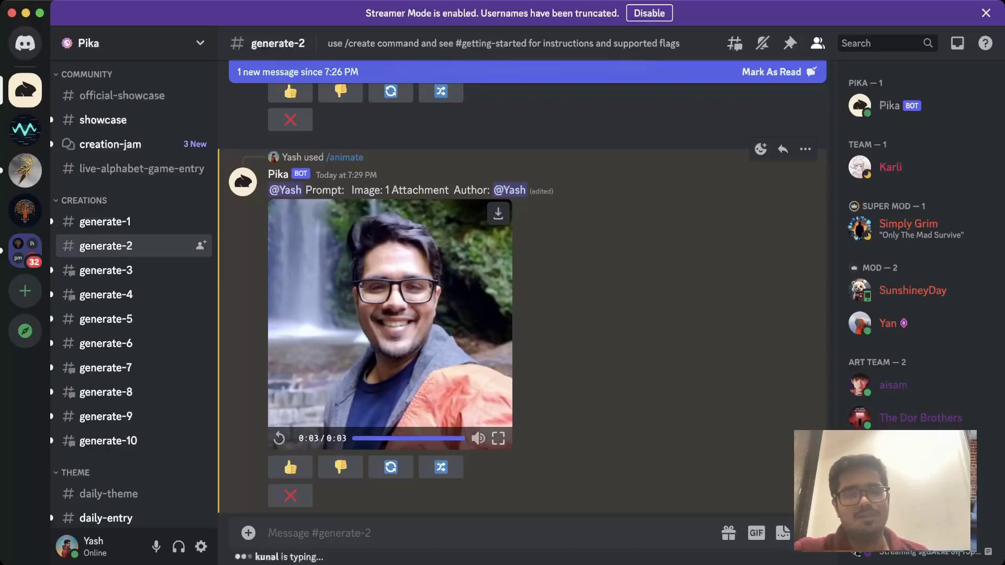
# Check the Pika waitlist site in the browser, then return to Pika's generate-2 channel
pyautogui.click(498, 212)
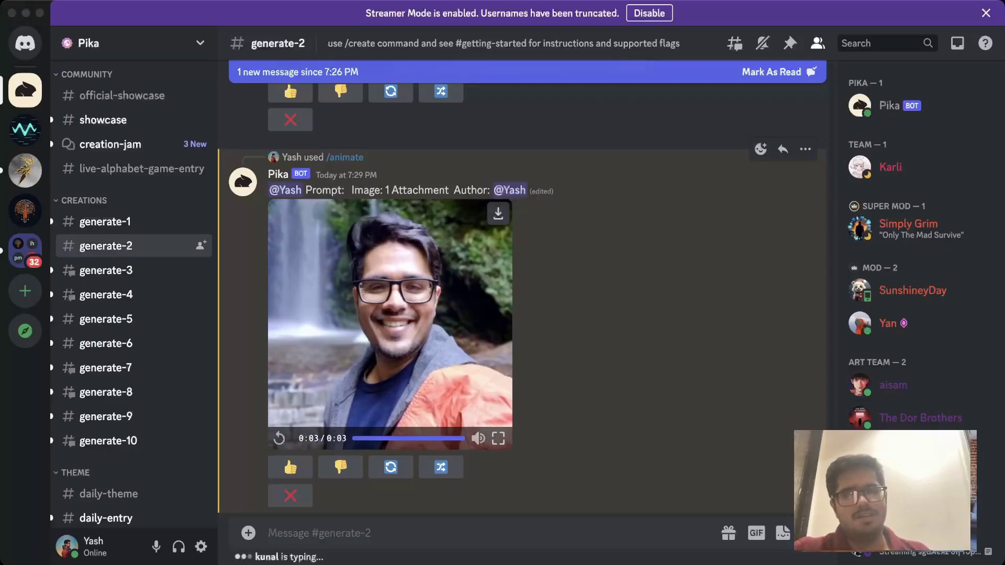
pyautogui.press('super+Tab')
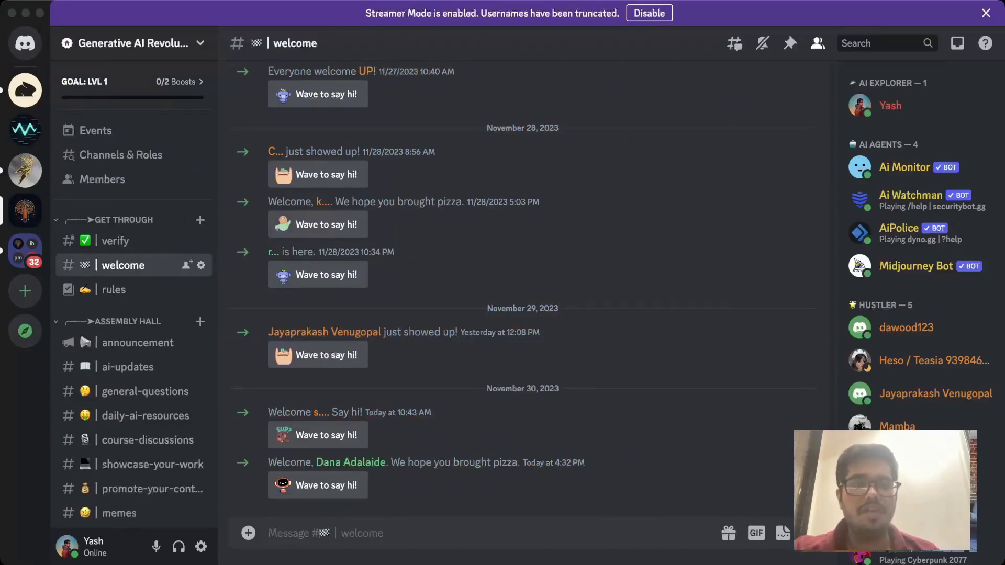
pyautogui.scroll(-5, 186, 388)
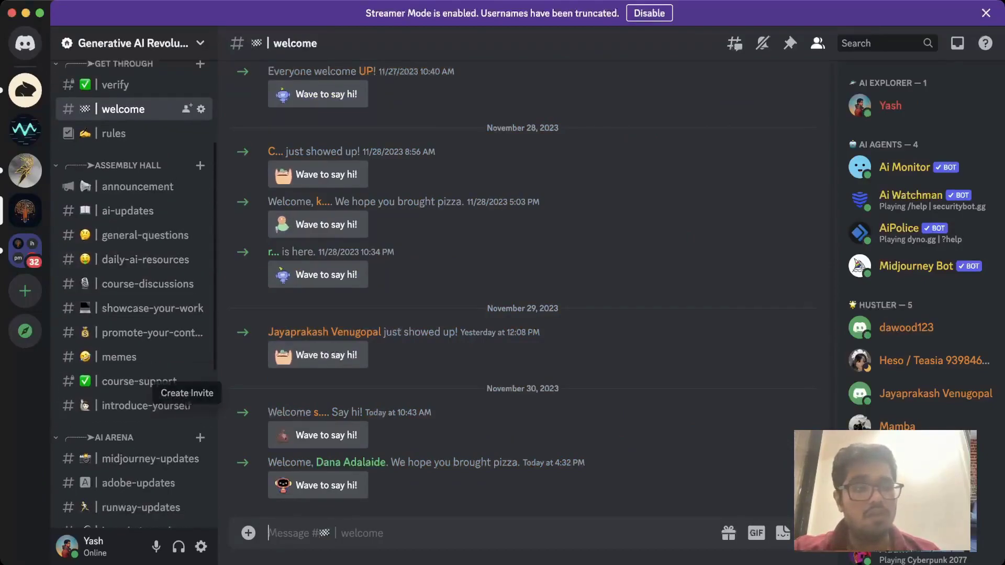
pyautogui.scroll(1, 186, 389)
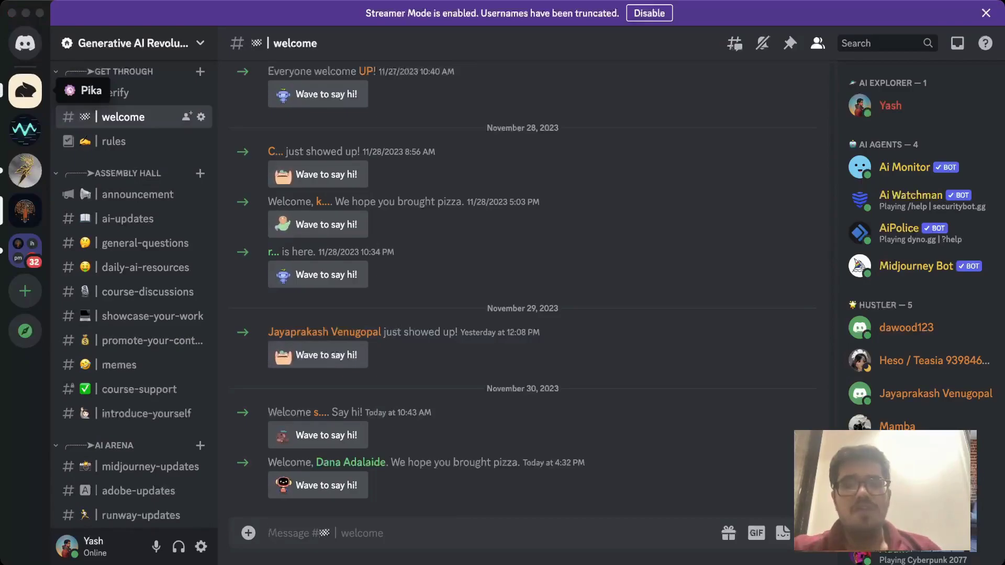
pyautogui.click(24, 91)
pyautogui.write('/')
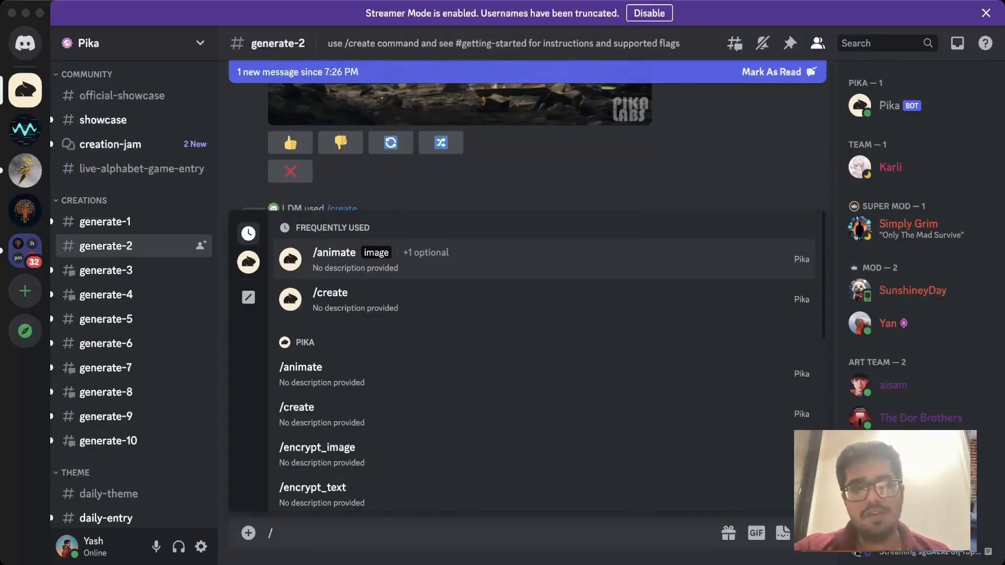
# Send /animate with world_falling_apart.webp attached as the image
pyautogui.press('Return')
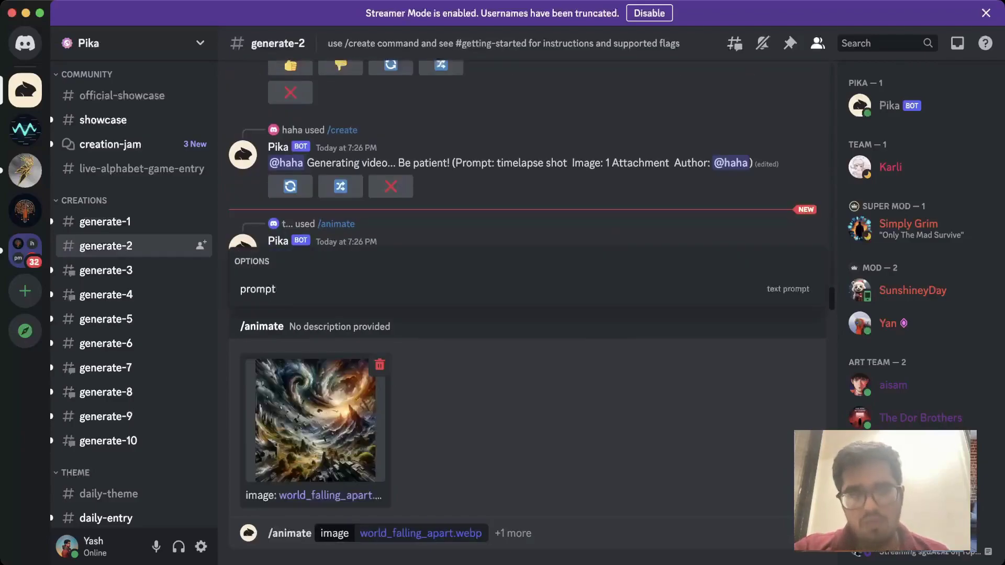
pyautogui.press('Return')
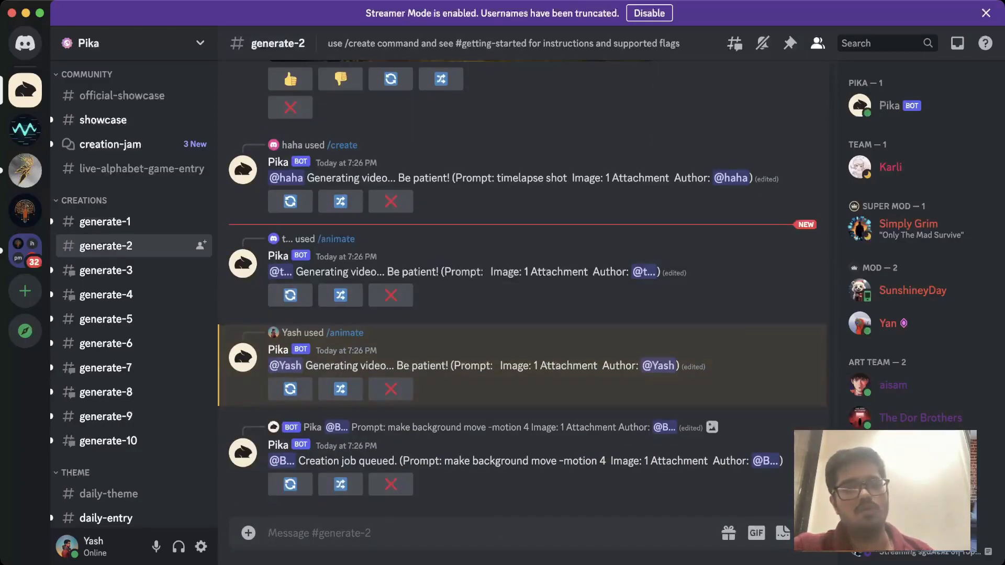
pyautogui.scroll(1, 518, 298)
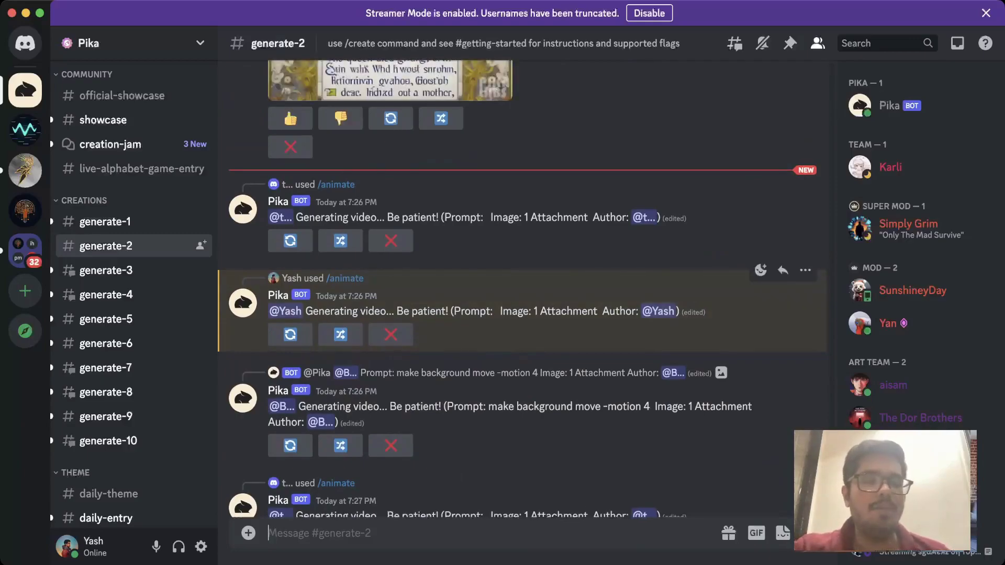
pyautogui.write('/')
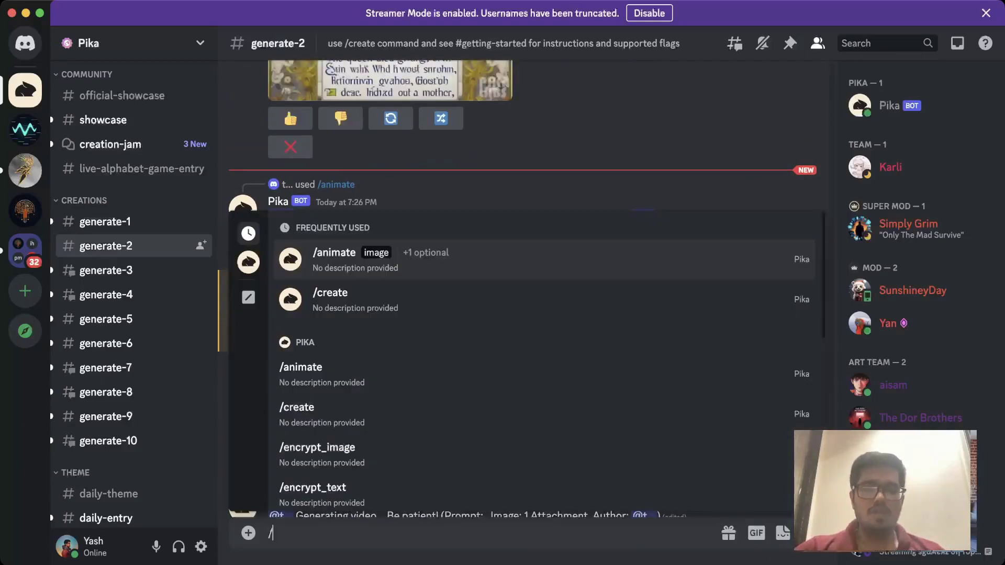
# Send /create with the prompt 'end of the world.' to Pika
pyautogui.press('Down')
pyautogui.press('Down')
pyautogui.press('Up')
pyautogui.press('Return')
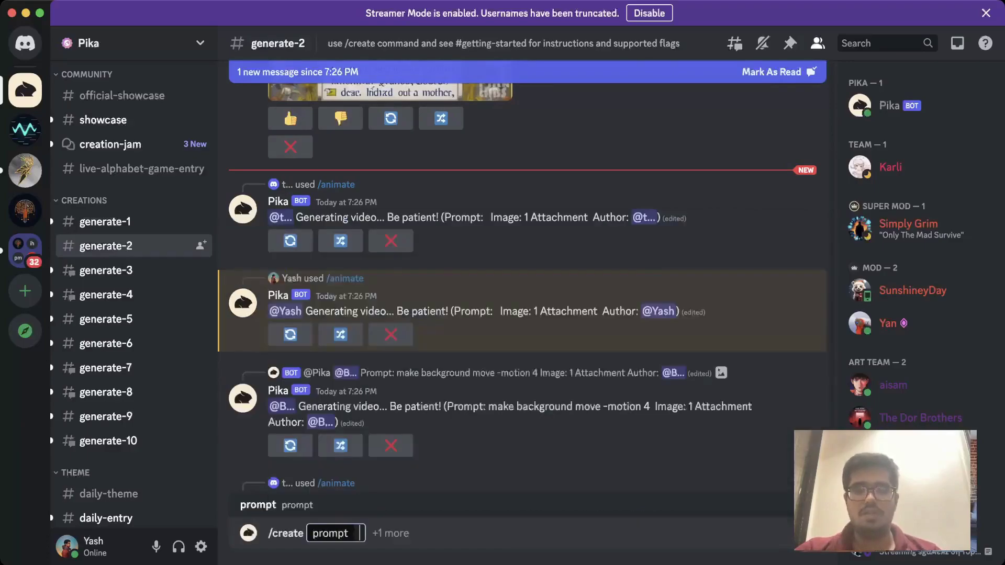
pyautogui.write('end of the world.')
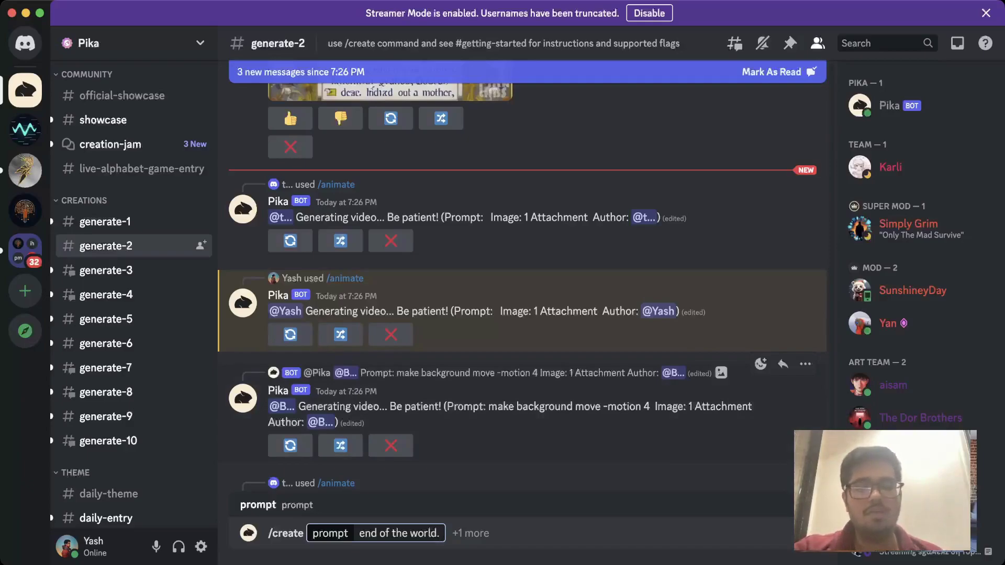
pyautogui.press('Return')
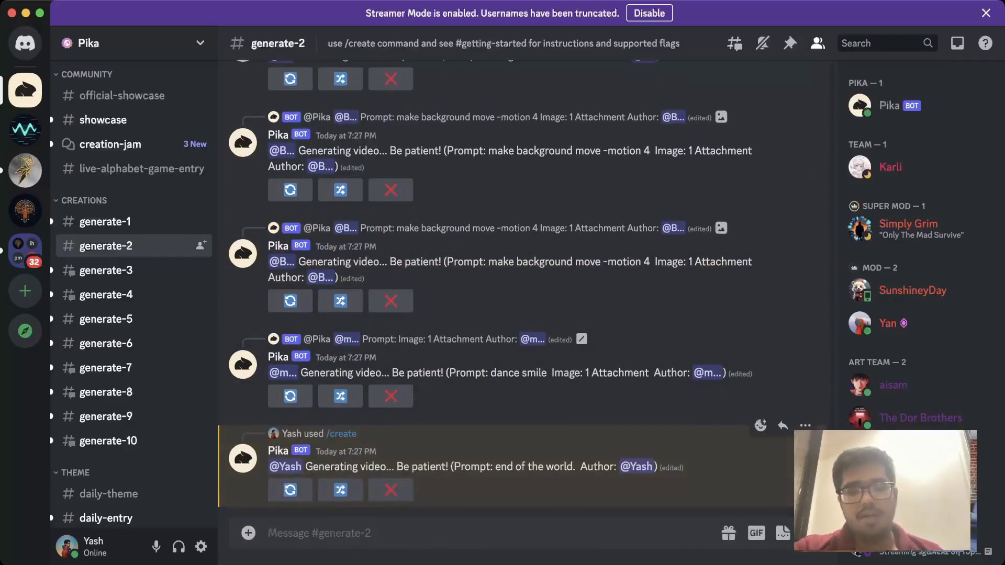
pyautogui.scroll(5, 518, 315)
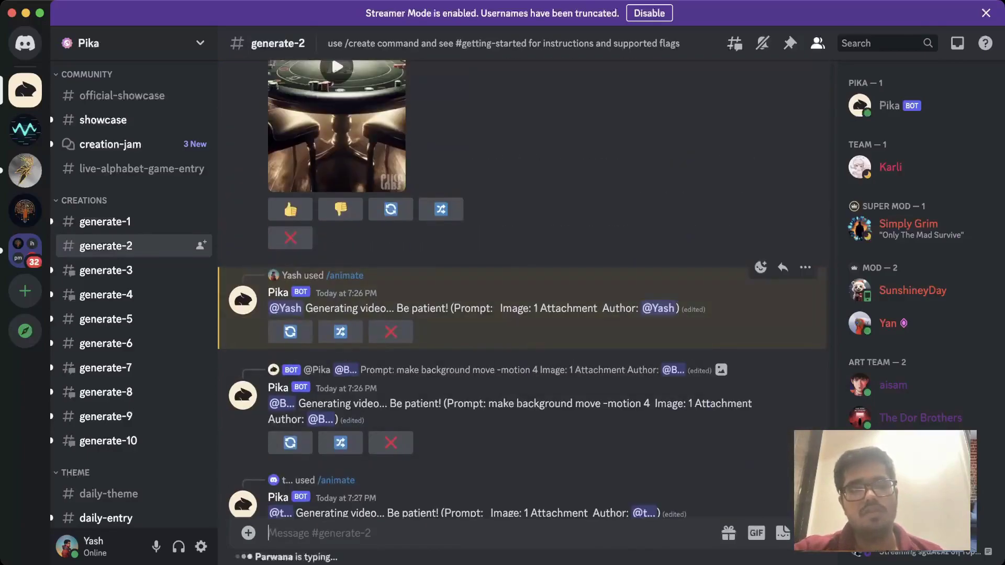
pyautogui.scroll(5, 518, 314)
pyautogui.scroll(5, 518, 314)
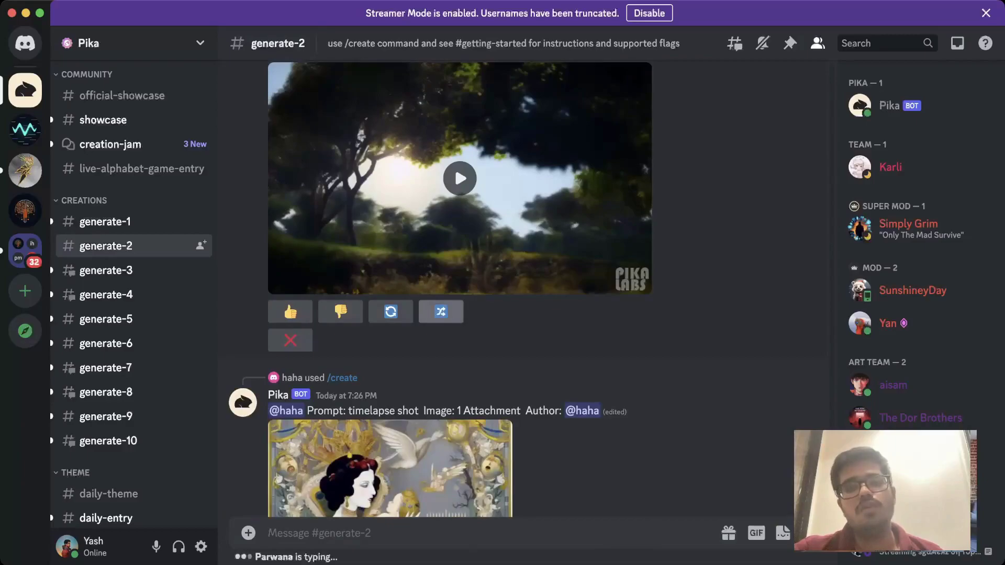
pyautogui.click(460, 178)
pyautogui.scroll(3, 459, 236)
pyautogui.scroll(2, 458, 236)
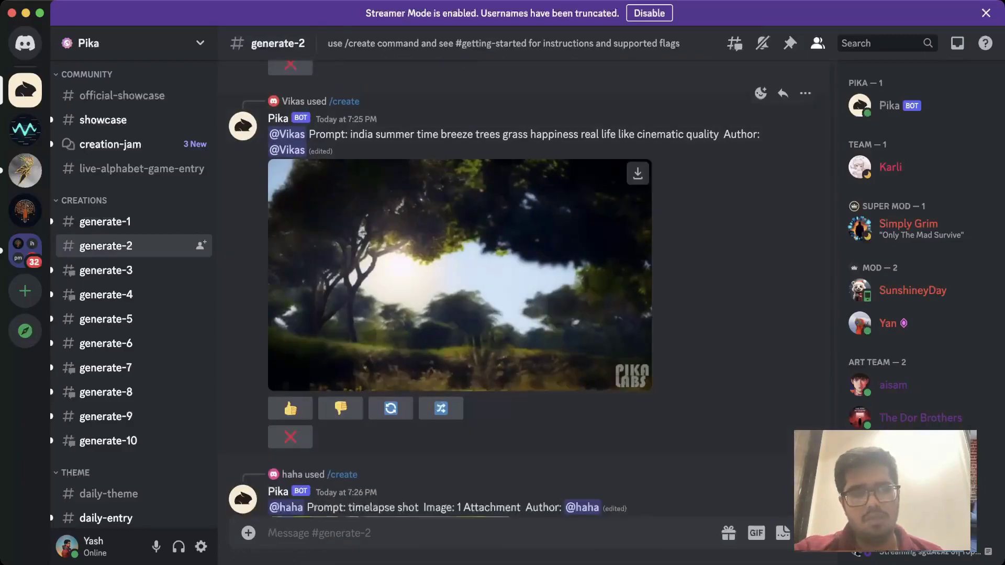
pyautogui.scroll(5, 460, 267)
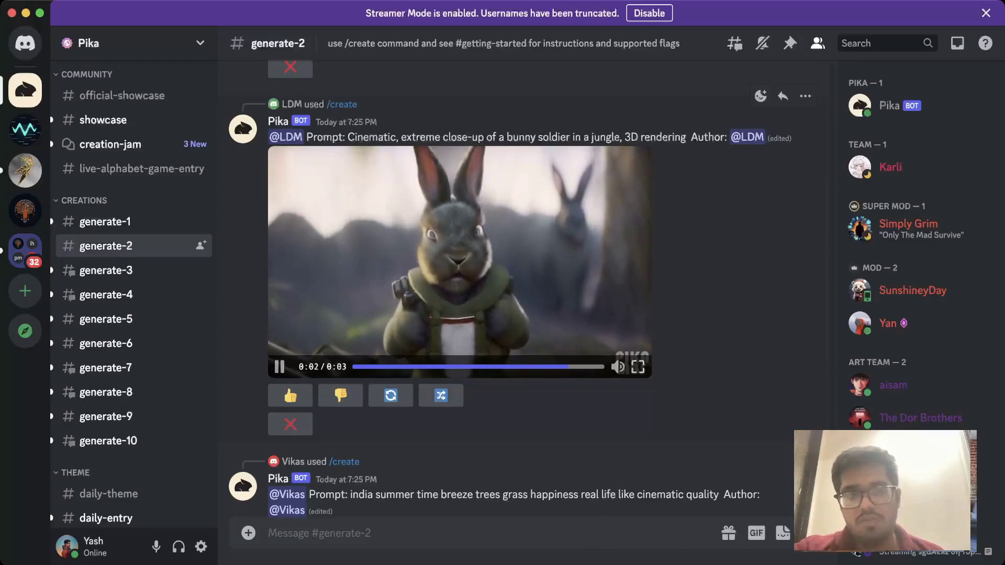
pyautogui.scroll(5, 459, 268)
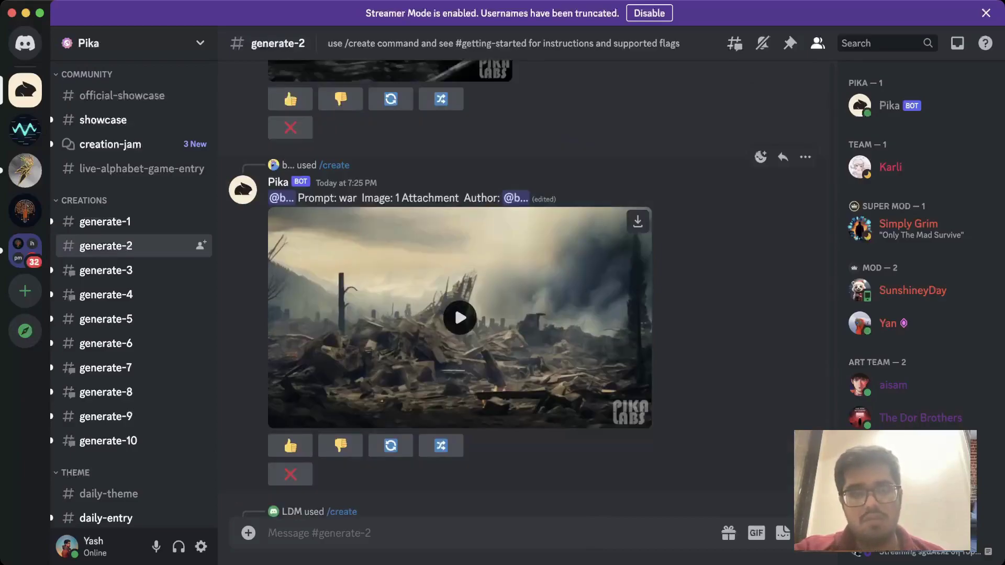
pyautogui.click(459, 318)
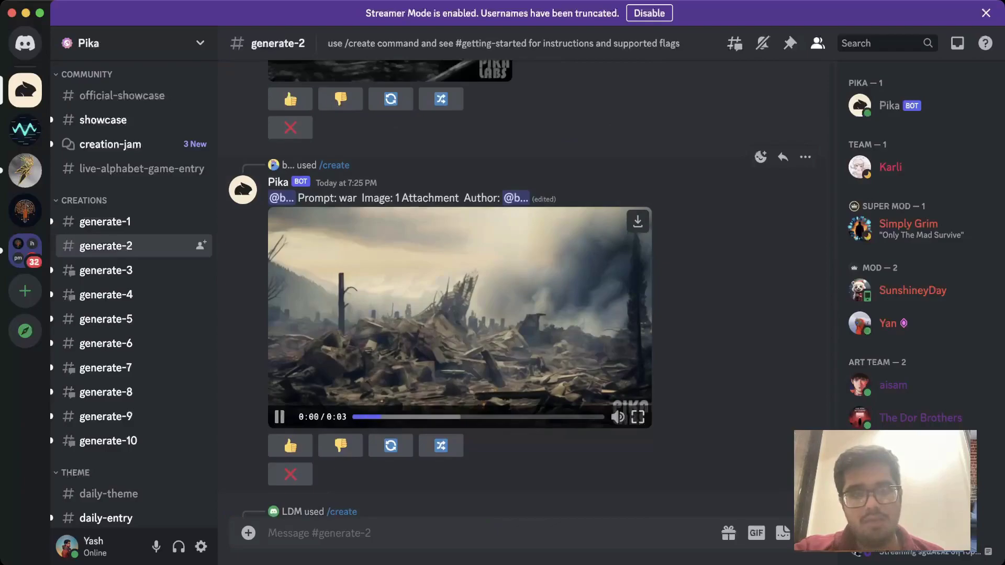
pyautogui.press('Escape')
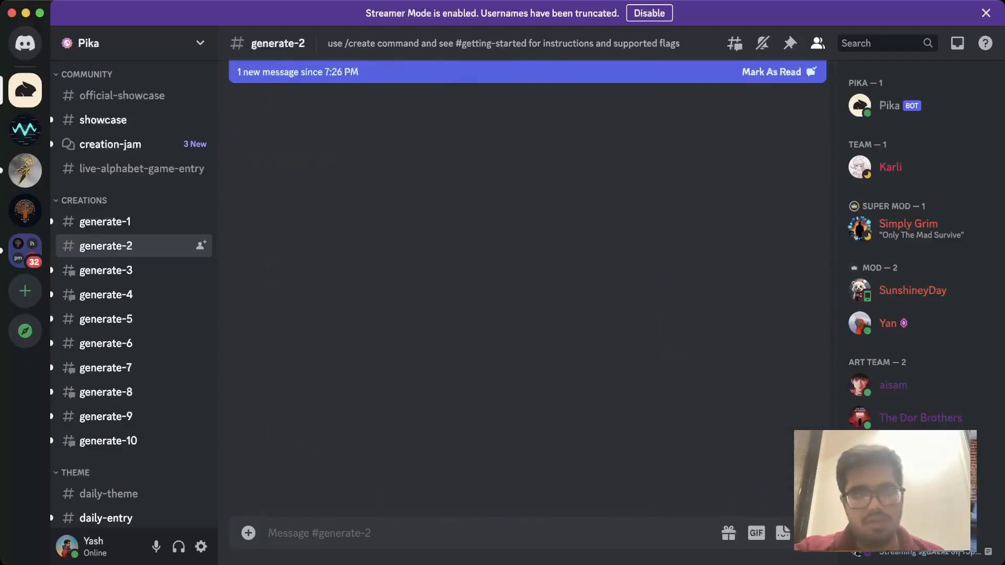
pyautogui.scroll(8, 459, 291)
pyautogui.scroll(1, 459, 291)
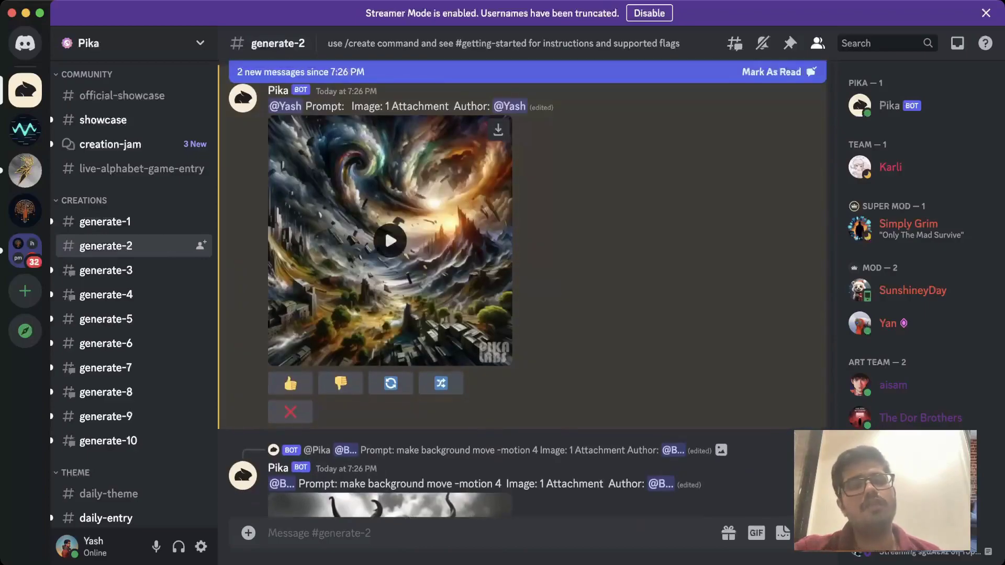
# Play the world-falling-apart video twice, then play the 'end of the world' video
pyautogui.click(390, 241)
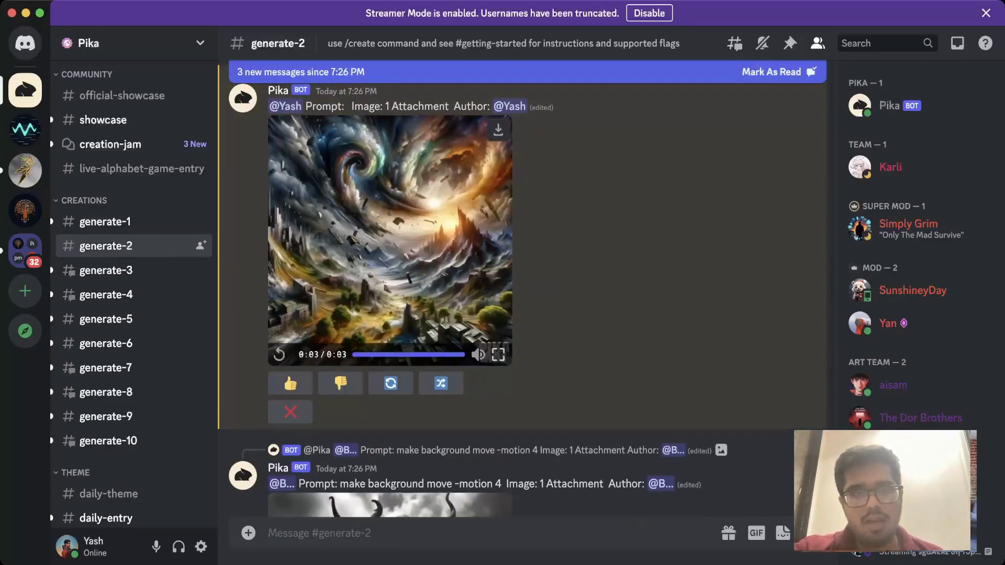
pyautogui.click(390, 241)
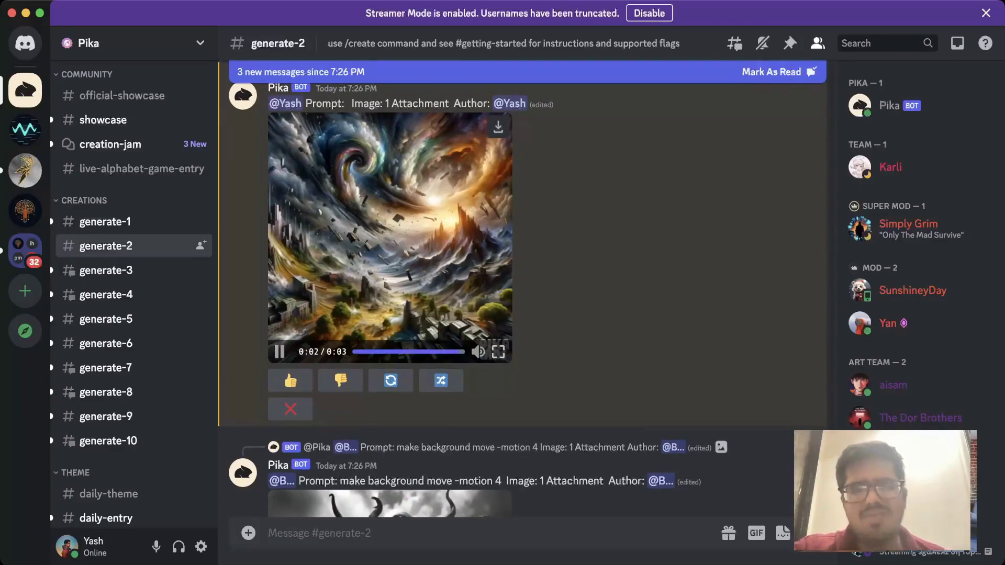
pyautogui.scroll(-5, 454, 236)
pyautogui.scroll(2, 454, 236)
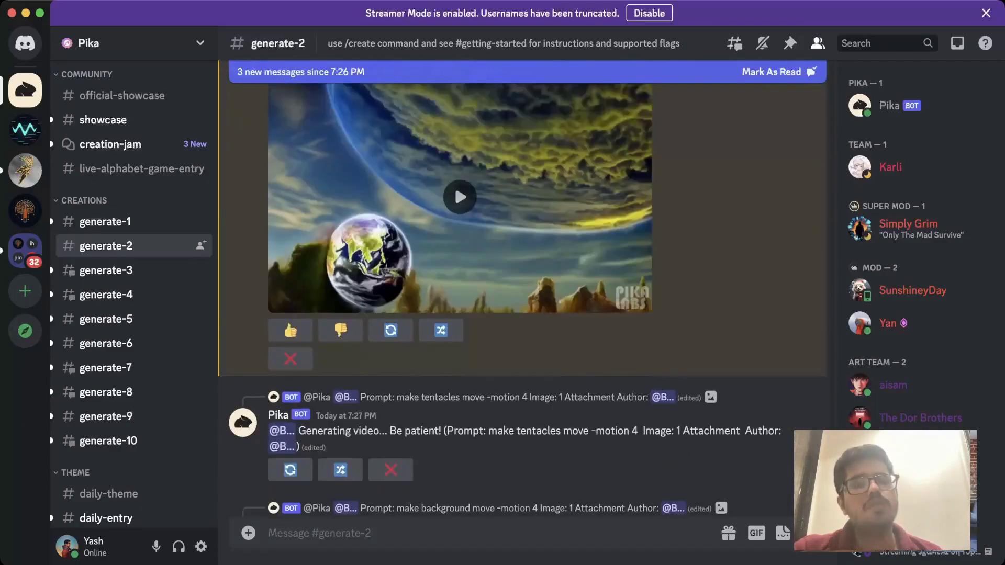
pyautogui.scroll(3, 453, 209)
pyautogui.scroll(3, 453, 209)
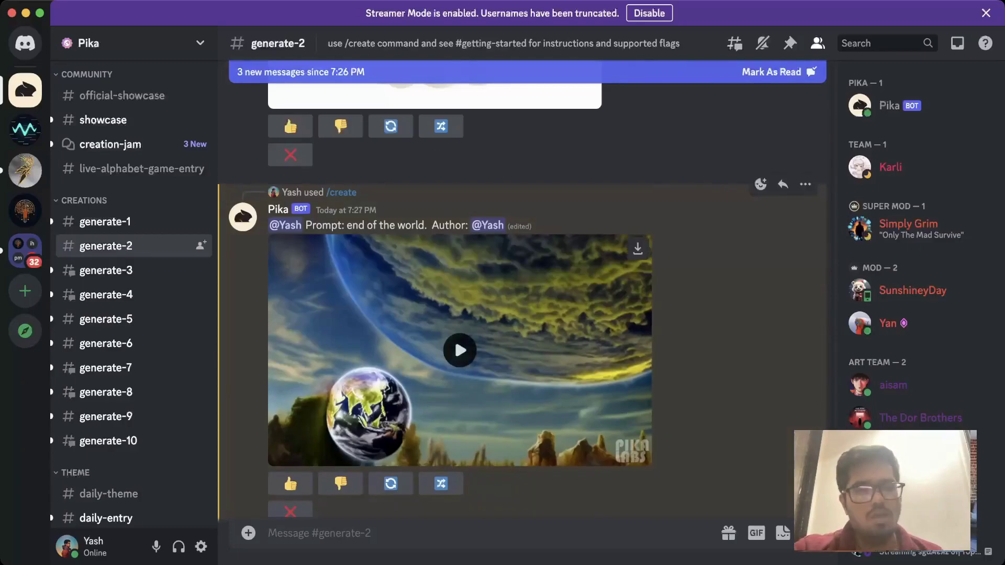
pyautogui.scroll(3, 454, 236)
pyautogui.scroll(-4, 454, 236)
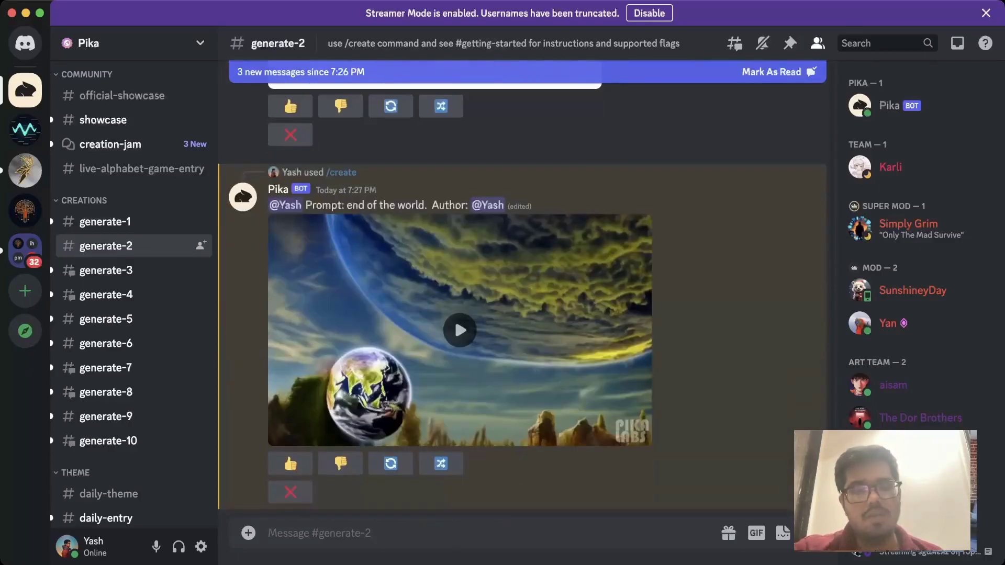
pyautogui.click(459, 330)
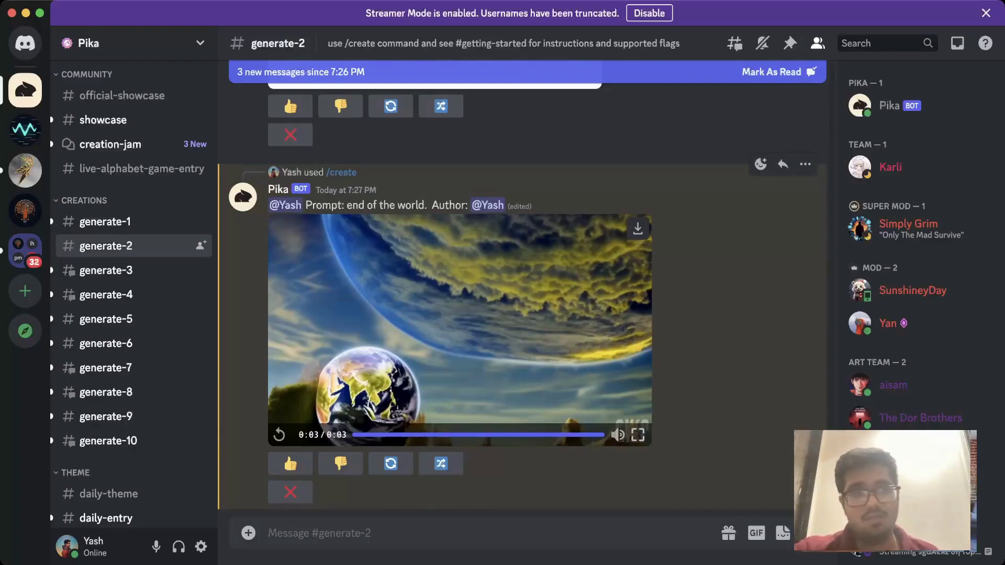
pyautogui.scroll(5, 384, 333)
pyautogui.scroll(5, 384, 333)
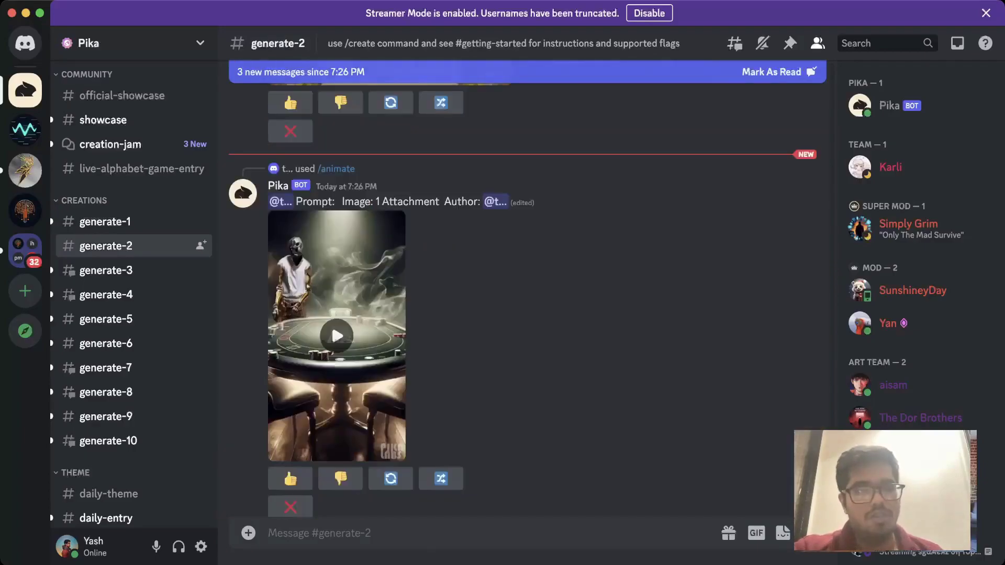
pyautogui.scroll(3, 384, 334)
pyautogui.scroll(3, 384, 334)
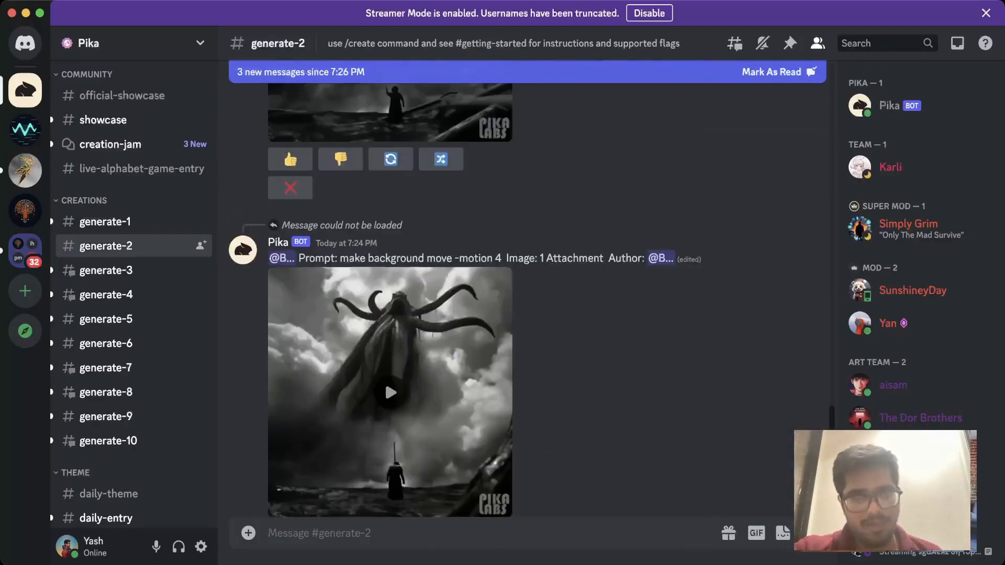
pyautogui.scroll(5, 384, 361)
pyautogui.scroll(4, 454, 387)
pyautogui.scroll(4, 454, 387)
pyautogui.scroll(4, 454, 403)
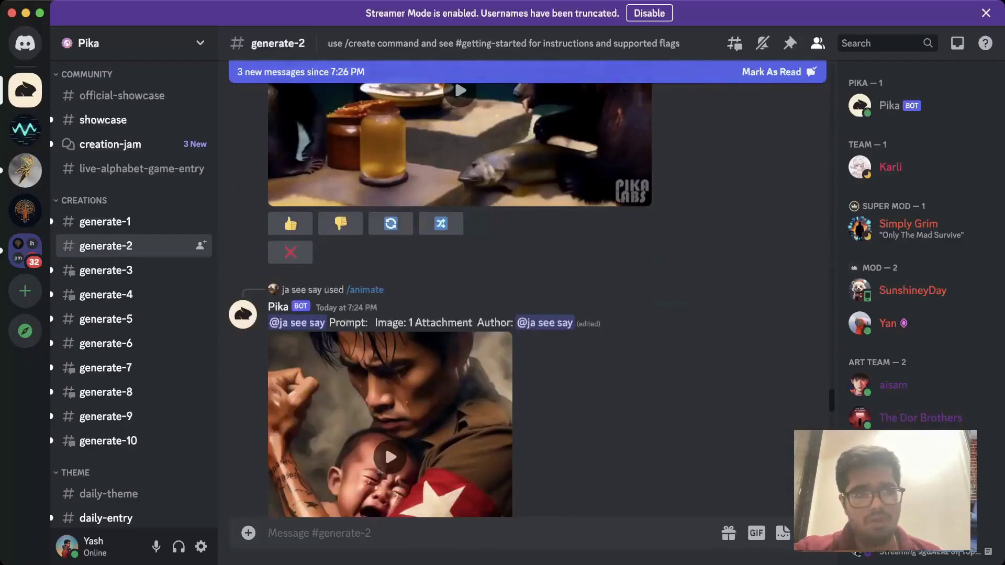
pyautogui.scroll(1, 384, 443)
pyautogui.scroll(-2, 384, 420)
pyautogui.scroll(-1, 384, 366)
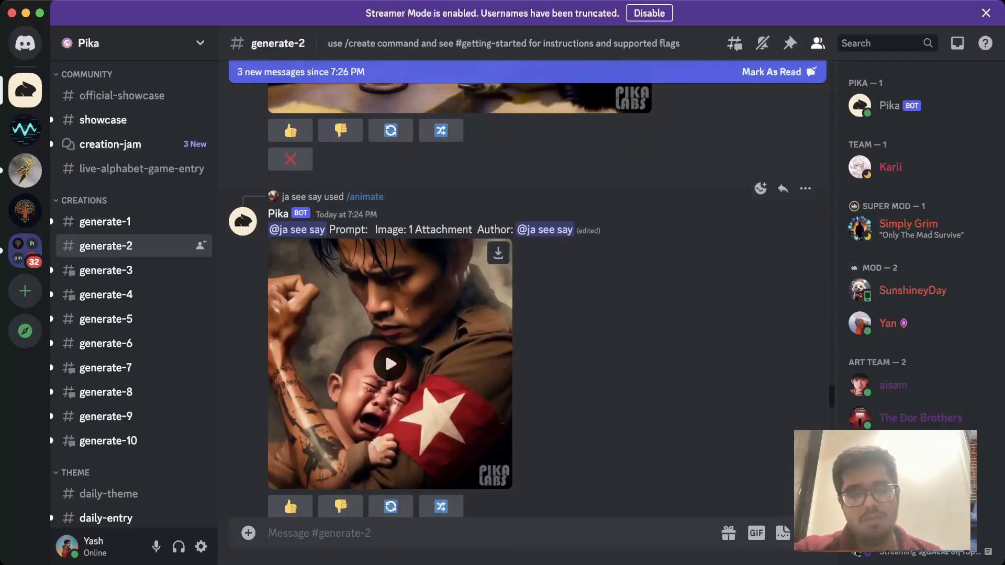
# Play another user's animation of a soldier holding a crying baby
pyautogui.click(384, 350)
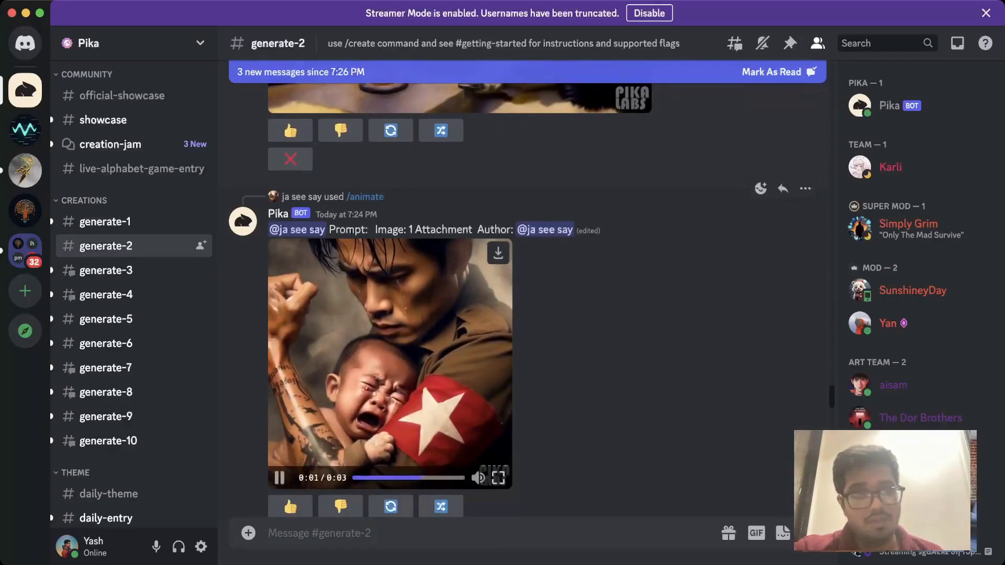
pyautogui.scroll(-5, 384, 350)
pyautogui.scroll(-3, 385, 351)
pyautogui.scroll(2, 459, 350)
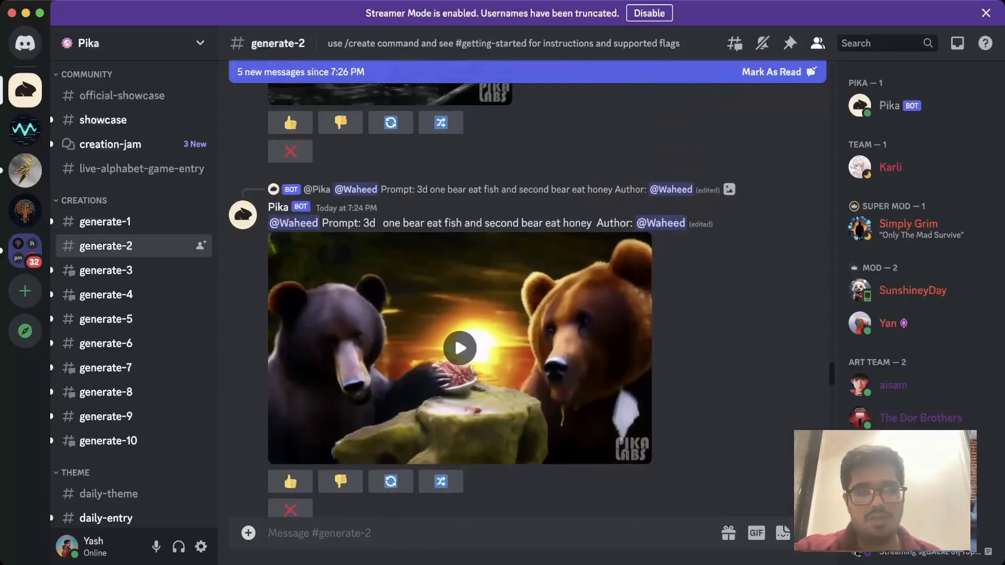
pyautogui.write('/')
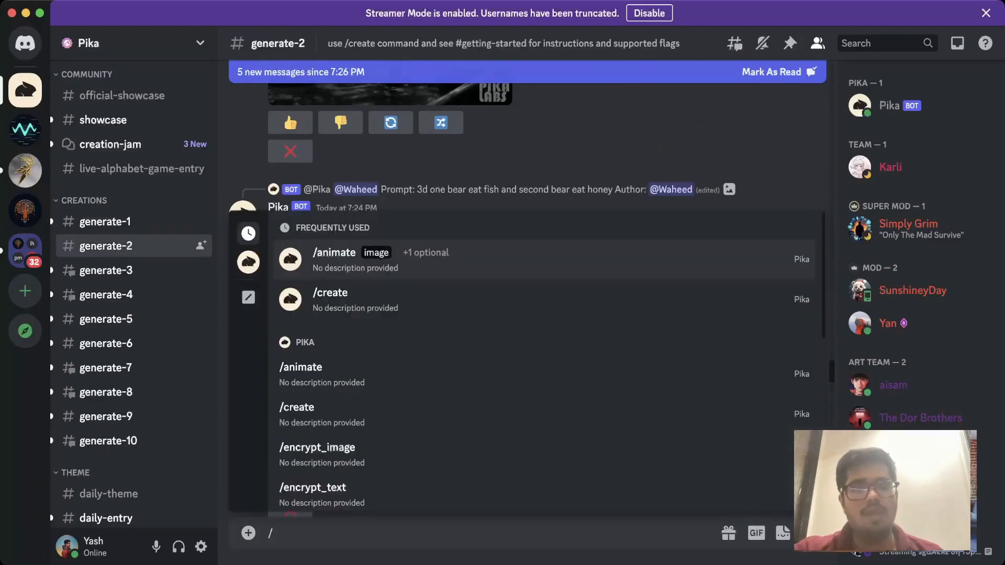
# Send /animate with the yt.jpg waterfall selfie attached as the image
pyautogui.press('Return')
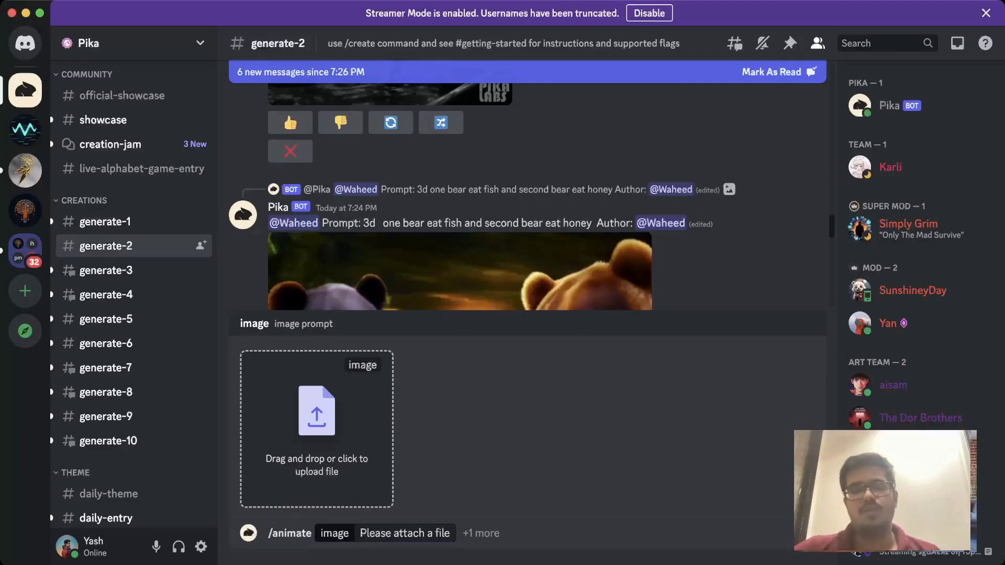
pyautogui.write('waterfall animat')
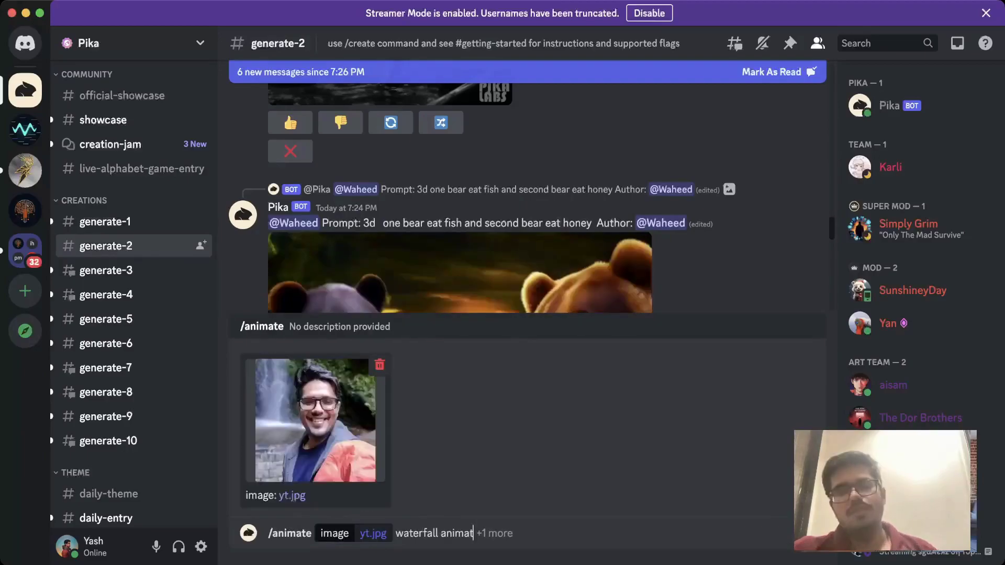
pyautogui.write('ed')
pyautogui.press('Return')
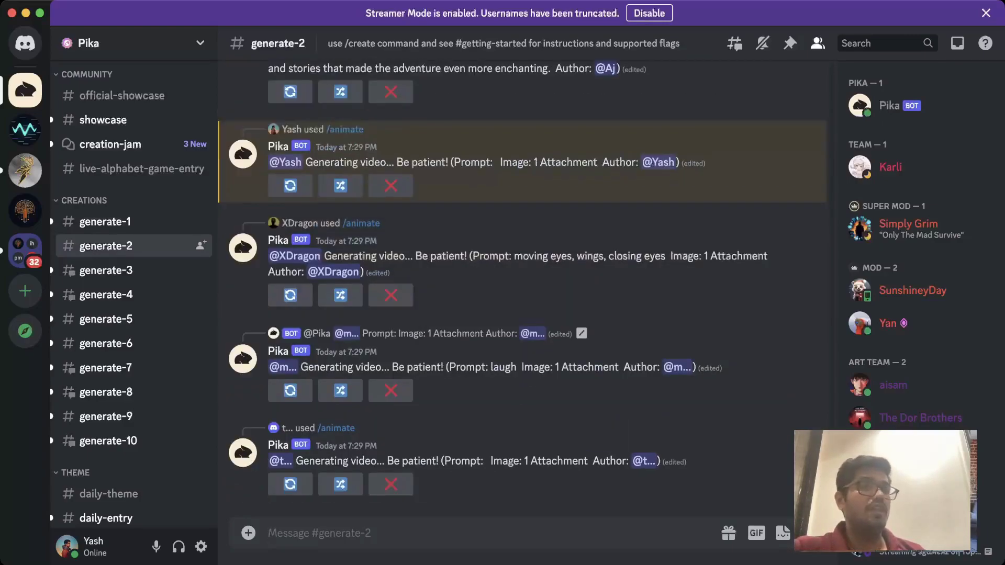
pyautogui.scroll(3, 519, 314)
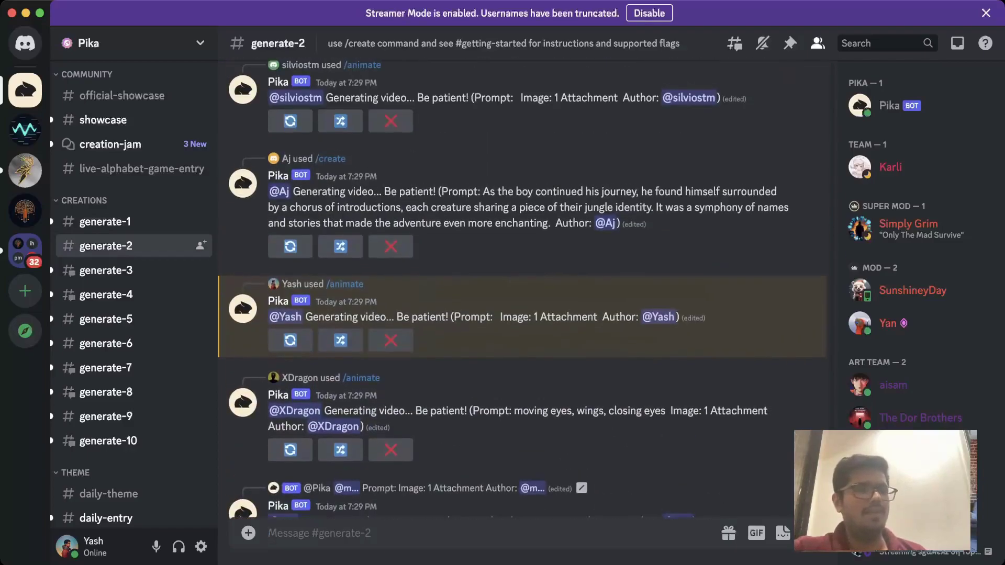
pyautogui.scroll(3, 518, 314)
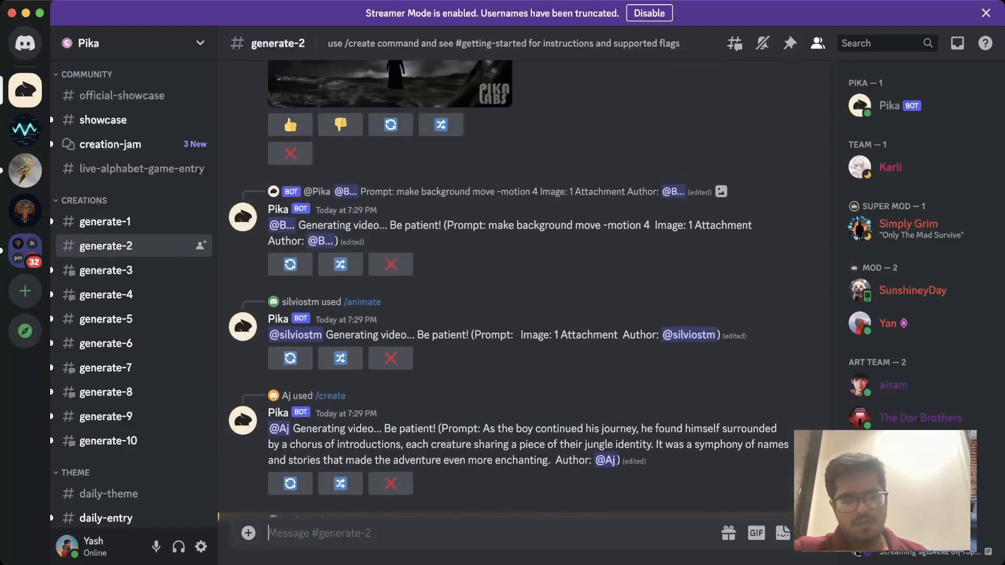
pyautogui.scroll(-8, 518, 314)
pyautogui.scroll(5, 518, 275)
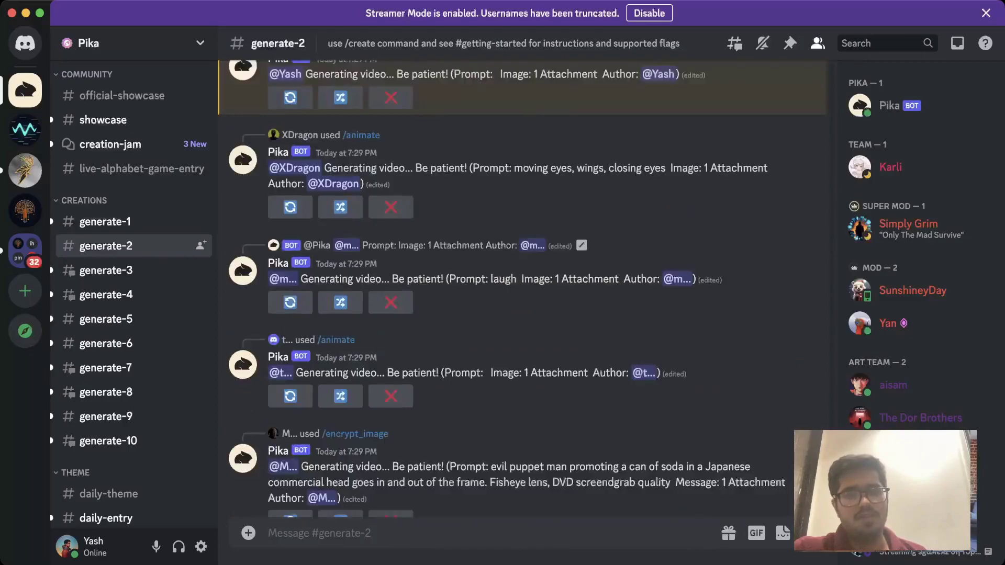
pyautogui.write('/')
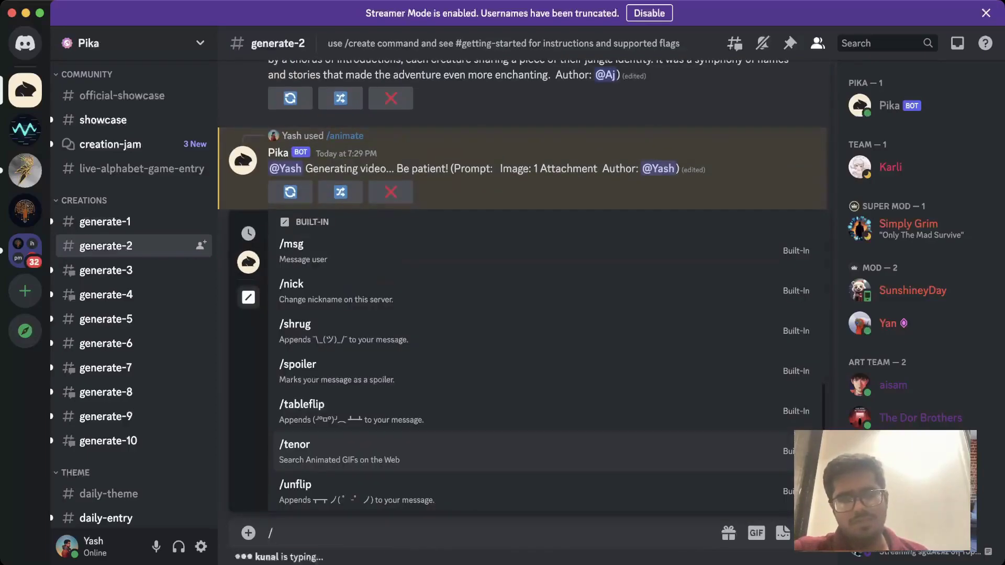
pyautogui.scroll(5, 518, 354)
pyautogui.press('Down')
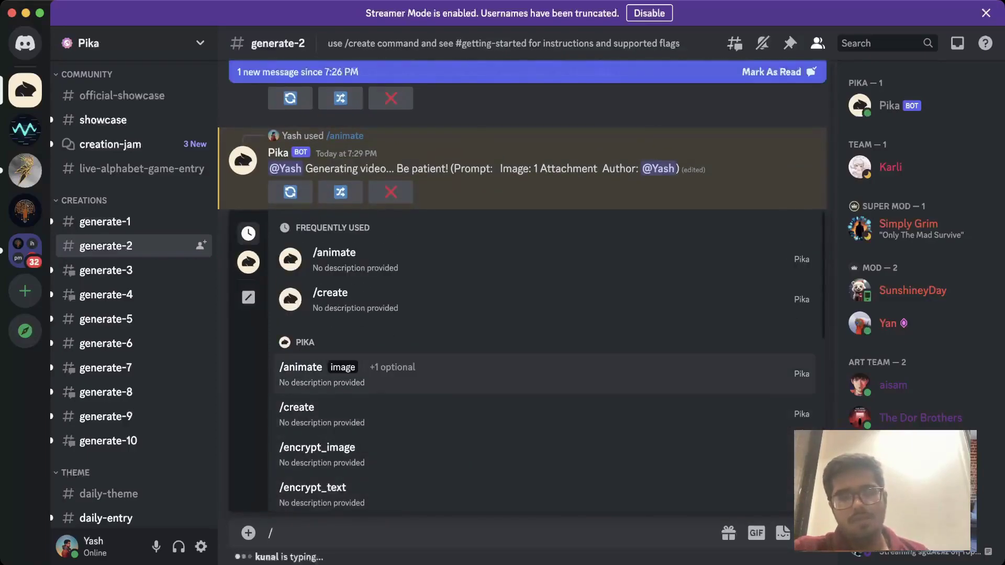
pyautogui.press('Down')
pyautogui.press('Down')
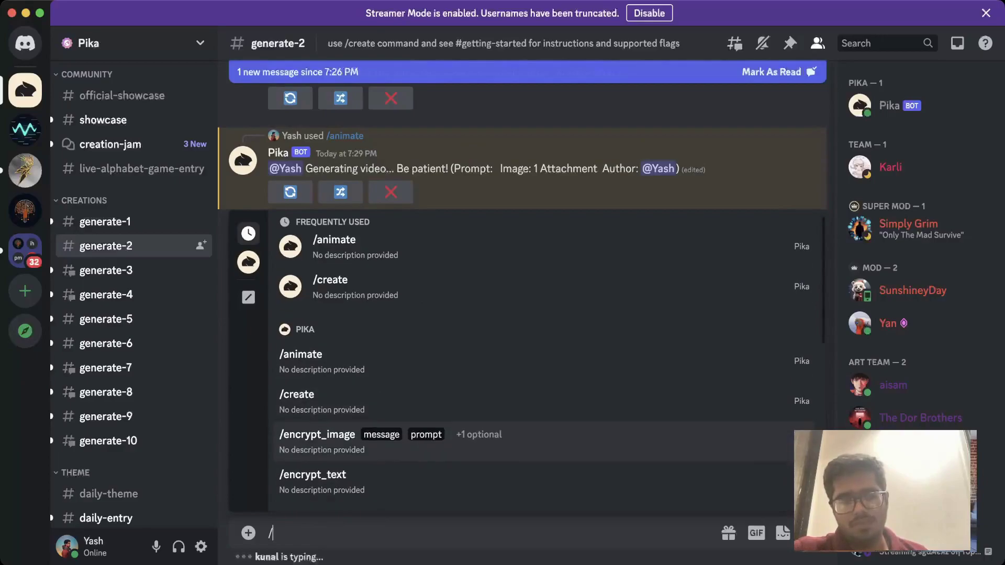
pyautogui.press('Down')
pyautogui.press('Up')
pyautogui.press('Up')
pyautogui.press('Up')
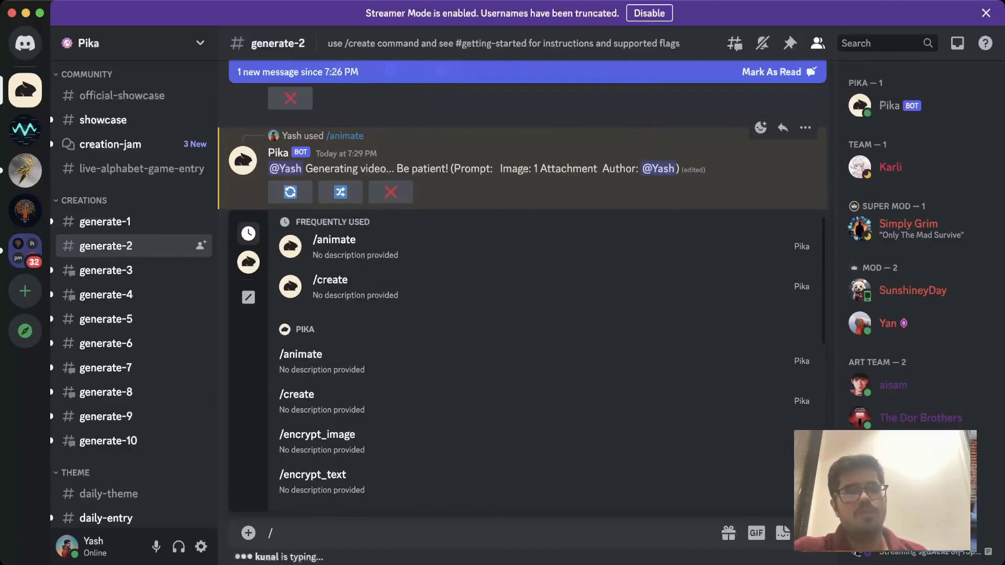
pyautogui.press('BackSpace')
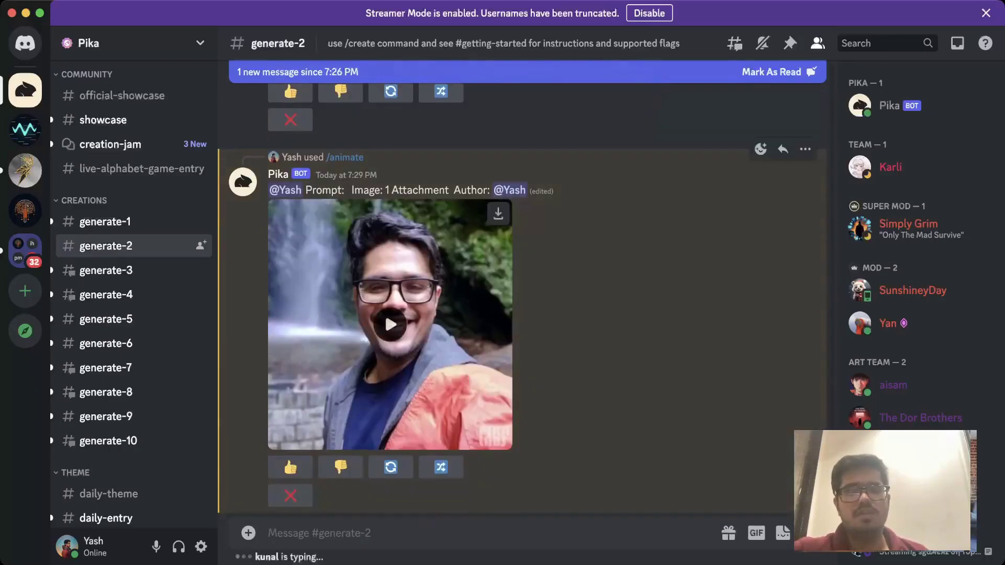
# Play the waterfall selfie animation to its 3-second end, then replay it
pyautogui.click(383, 310)
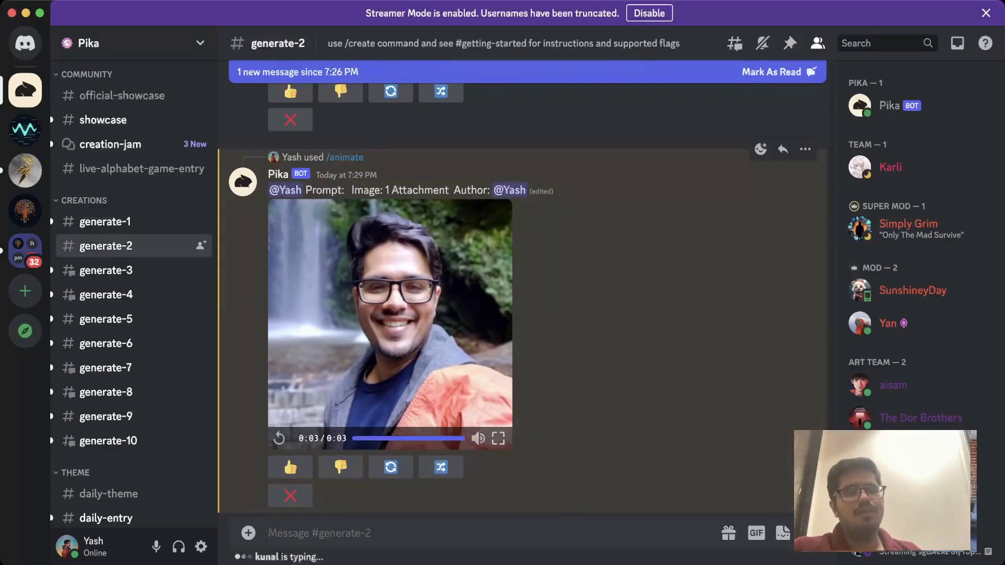
pyautogui.click(390, 314)
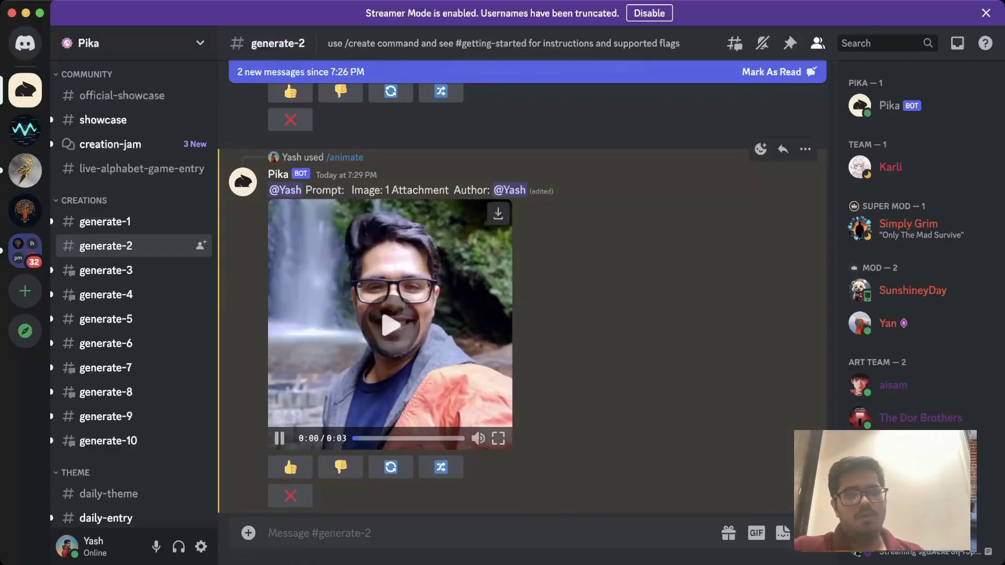